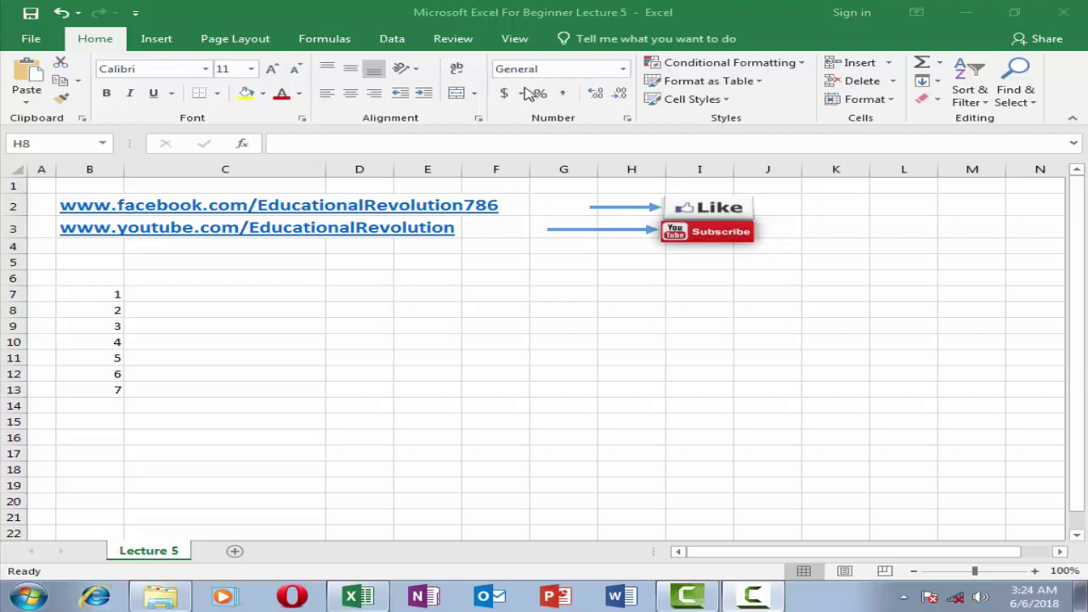
Enter 45, 26%, 356 and 365 down cells C7 to C10.
left_click(104, 291)
left_click(116, 386)
left_click(194, 294)
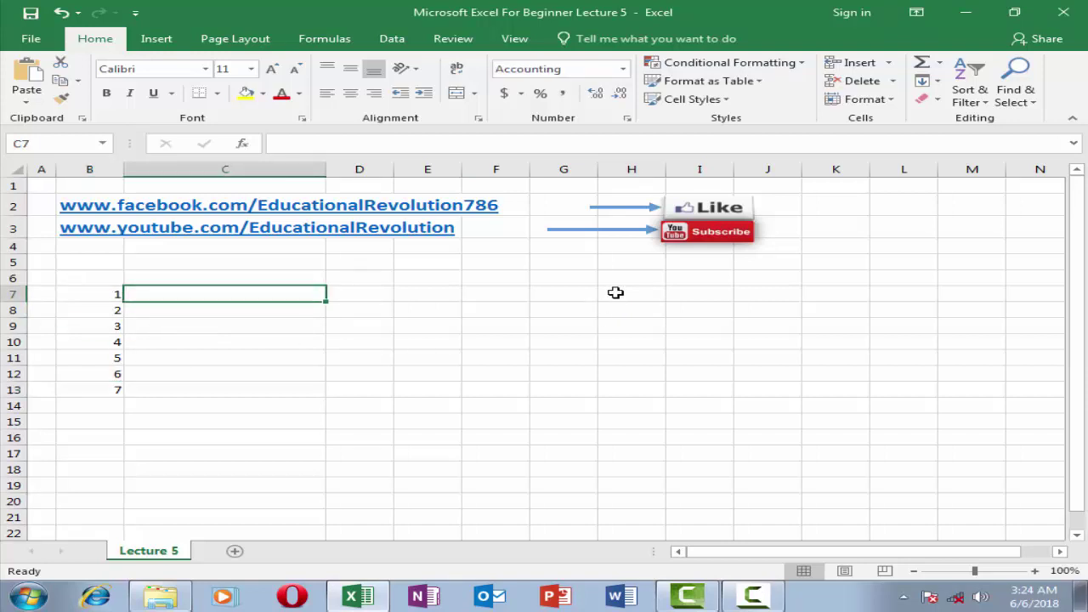
type("45")
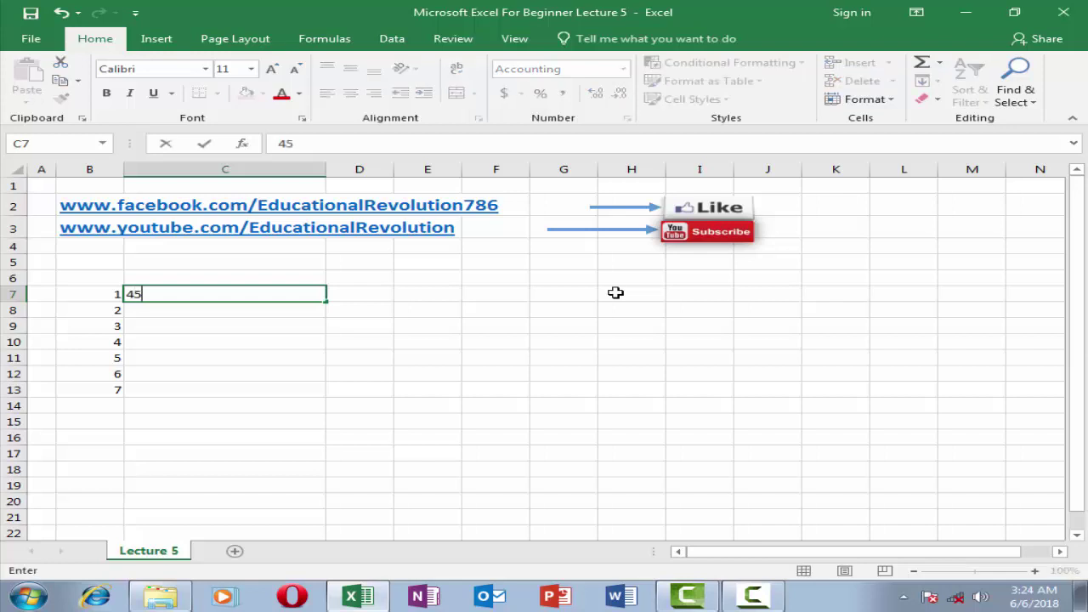
key("Return")
type("26%")
key("Return")
type("356")
key("Return")
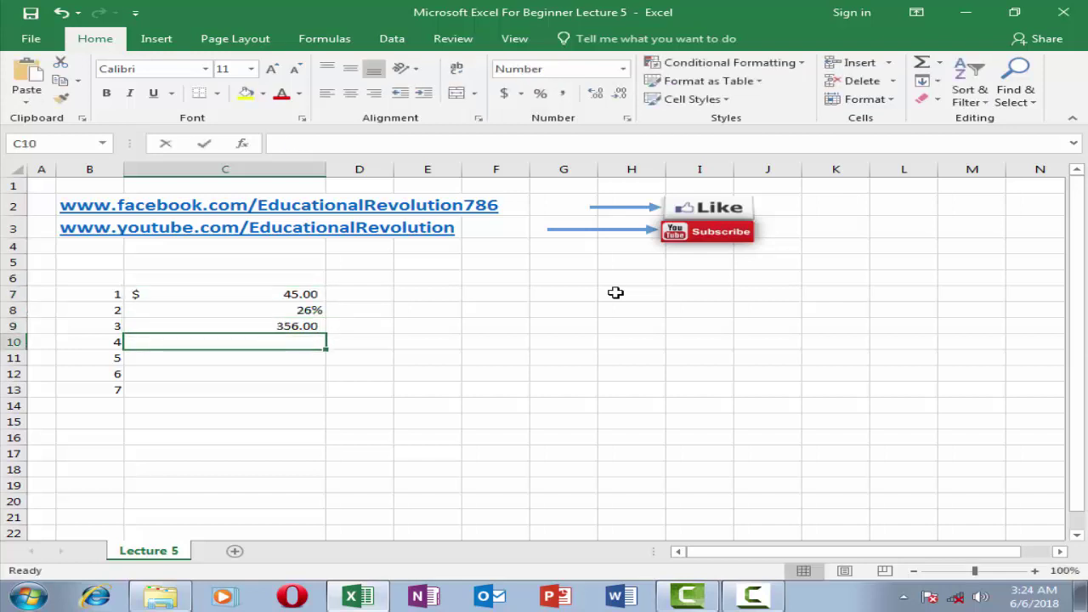
type("365")
key("Return")
Enter 62 and 5645 in C11 and C12, then replace C13's 65 with 31.5, shown as 31 1/2.
type("62")
key("Return")
type("56")
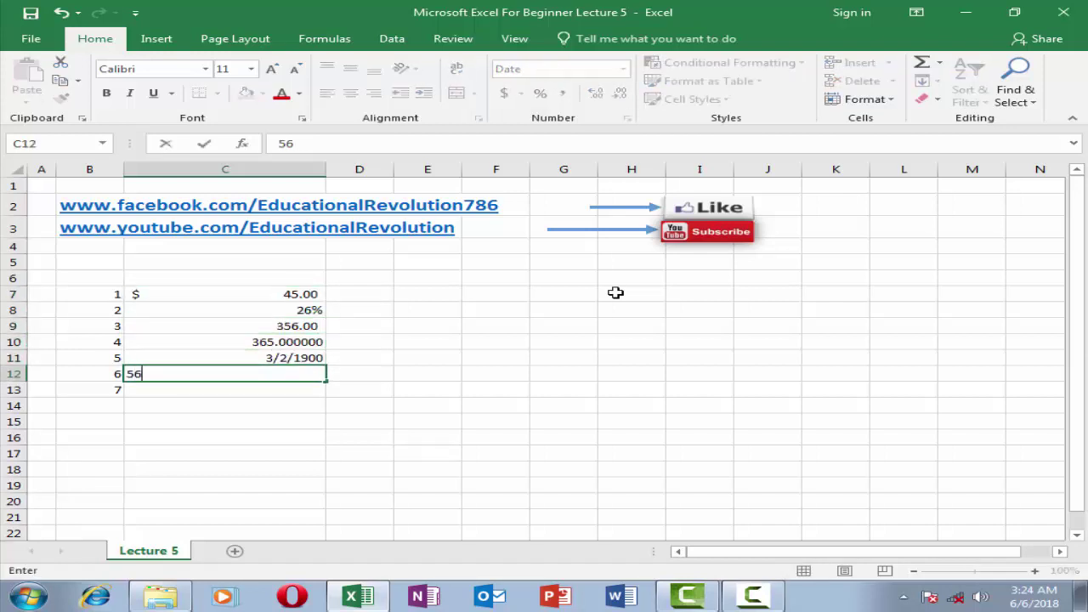
type("45")
key("Return")
type("65")
key("Return")
key("Up")
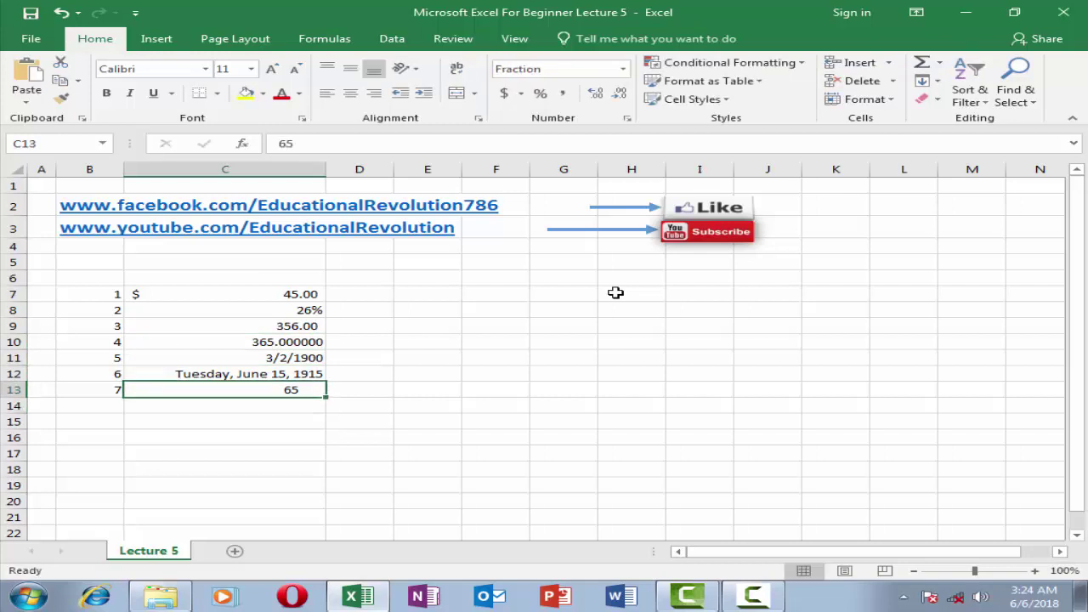
type("31.5")
key("Return")
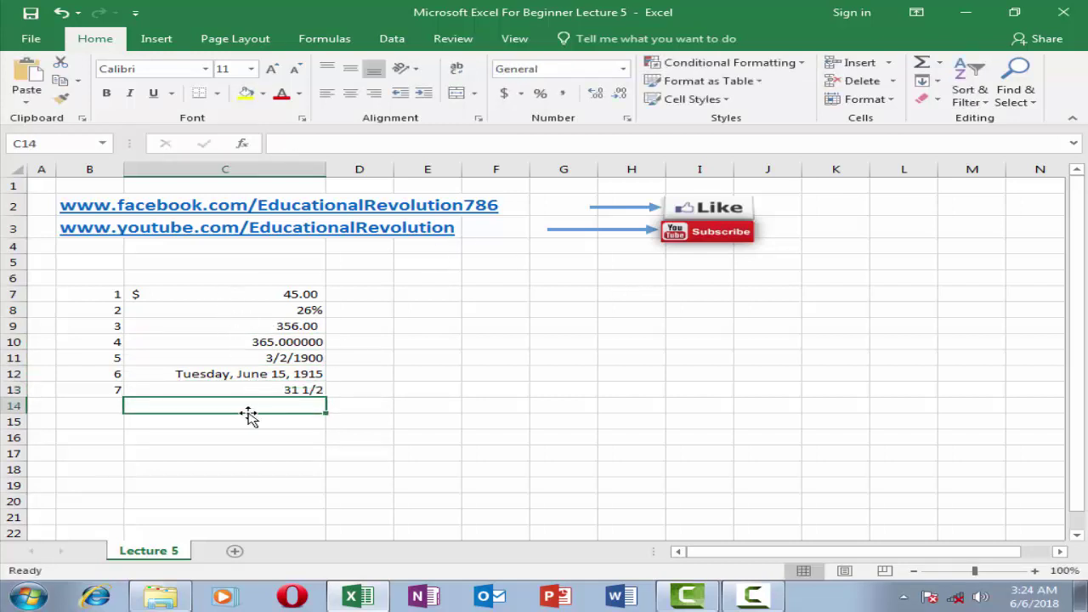
left_click(267, 294)
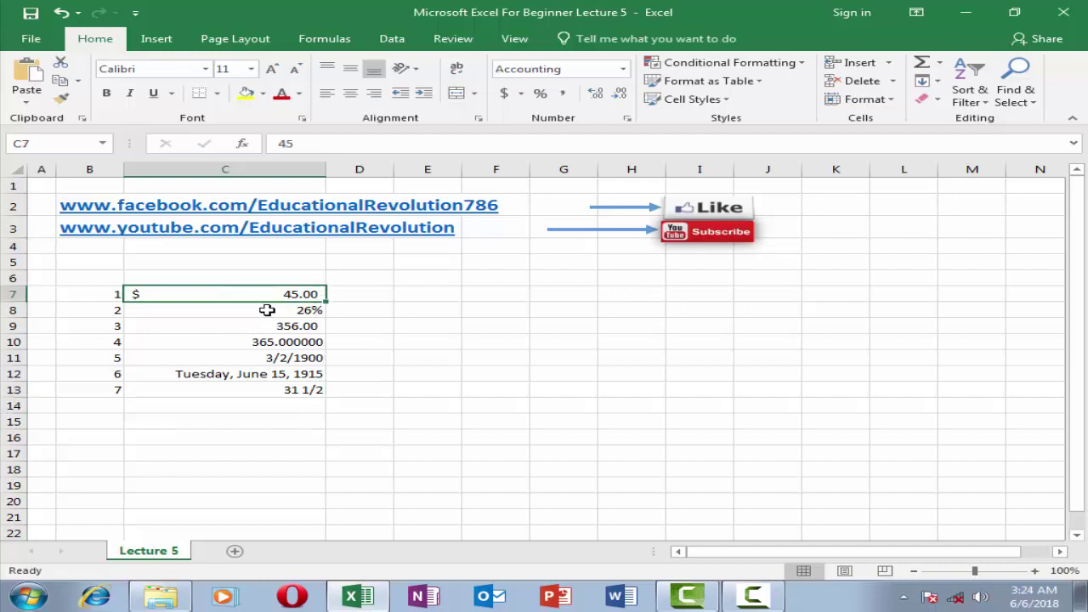
left_click(267, 310)
left_click(296, 324)
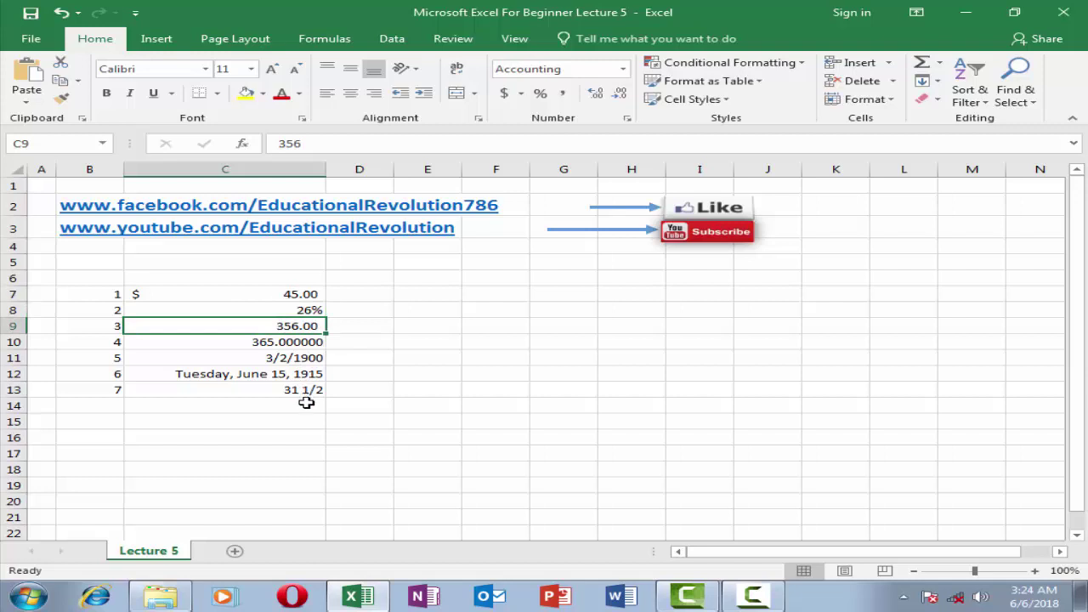
left_click(273, 296)
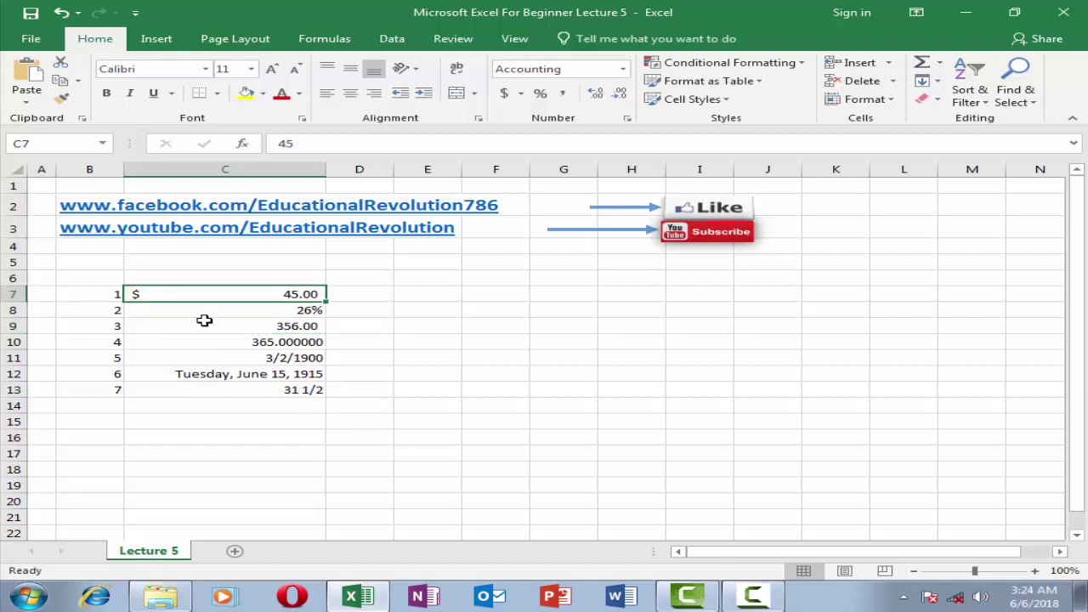
left_click(277, 314)
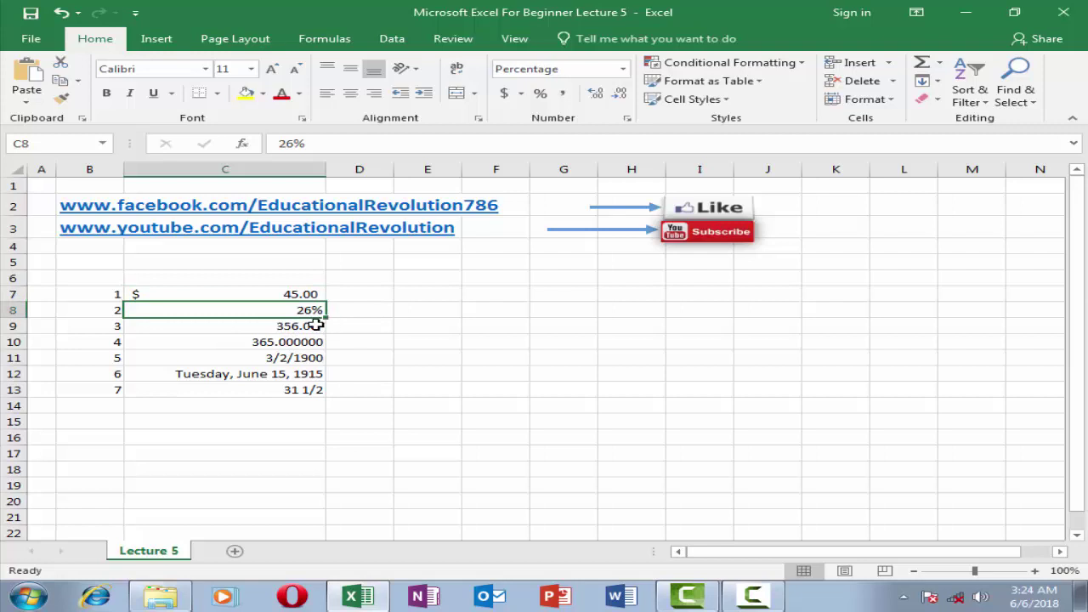
left_click(320, 326)
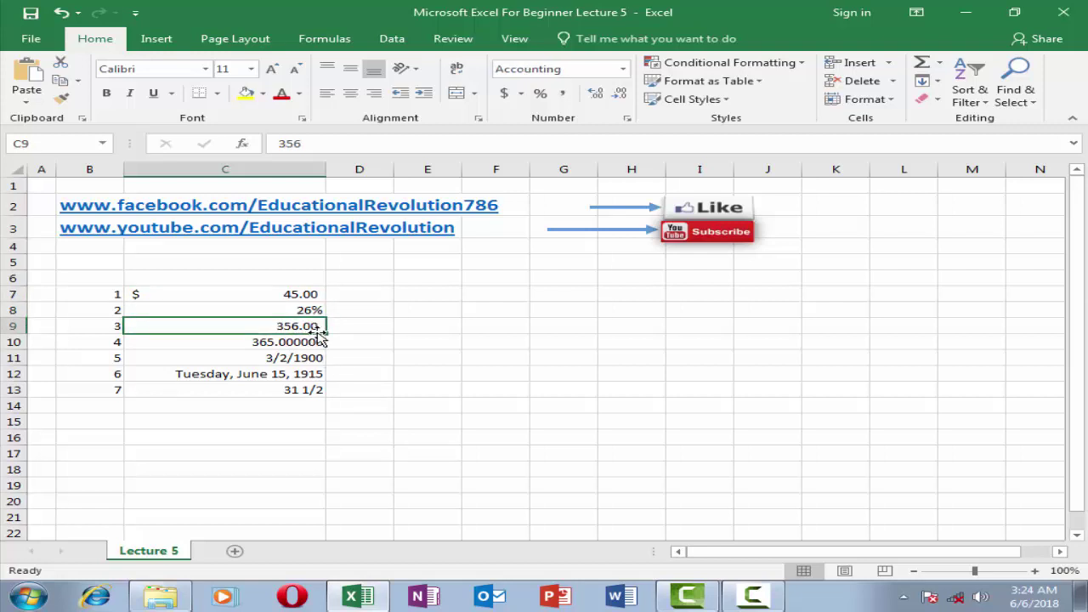
left_click(300, 346)
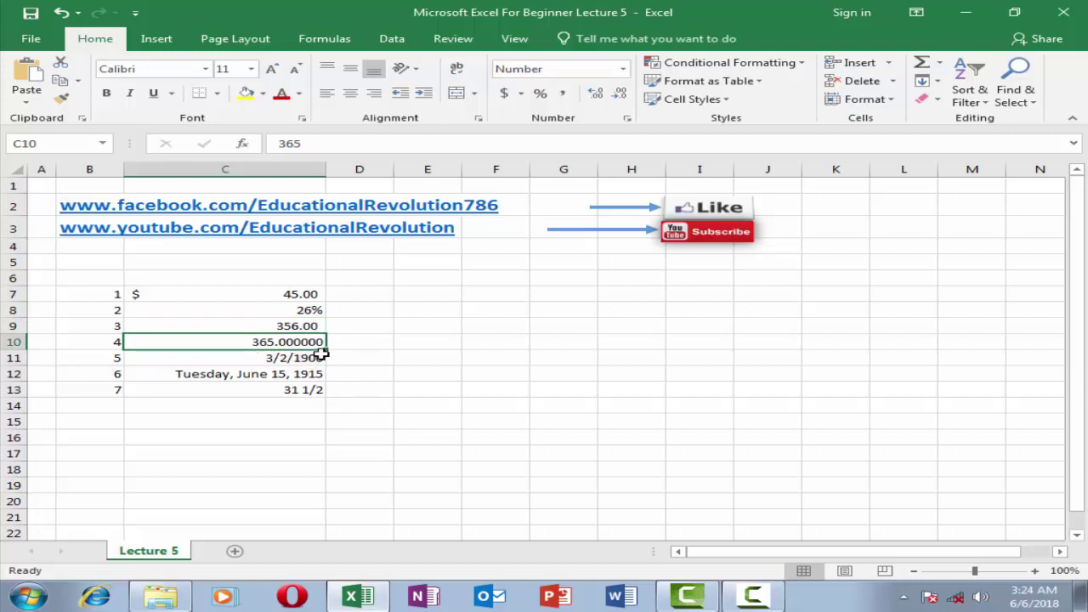
left_click(311, 357)
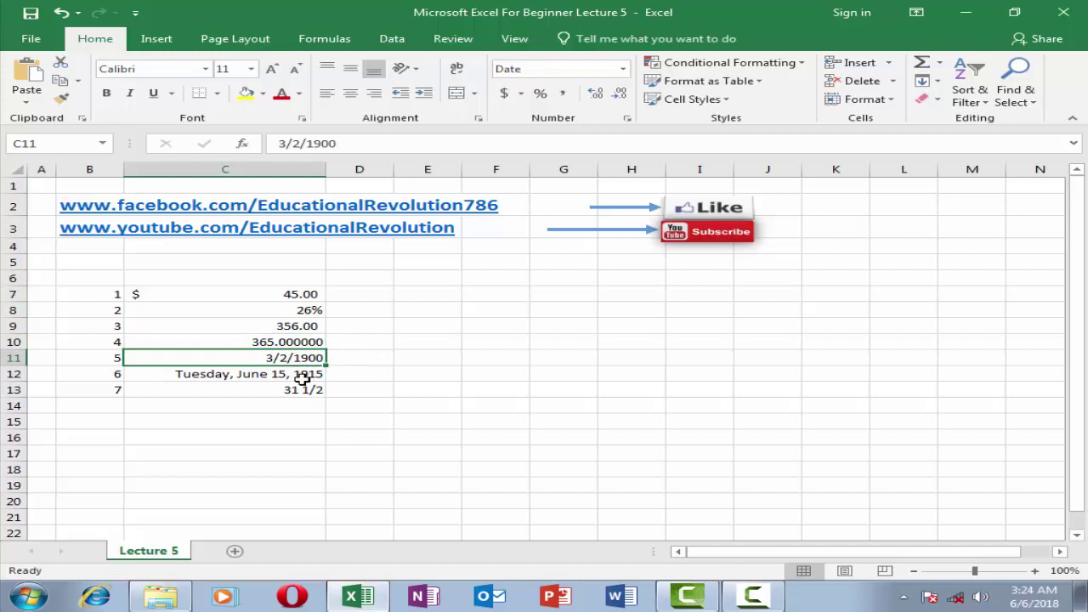
left_click(287, 376)
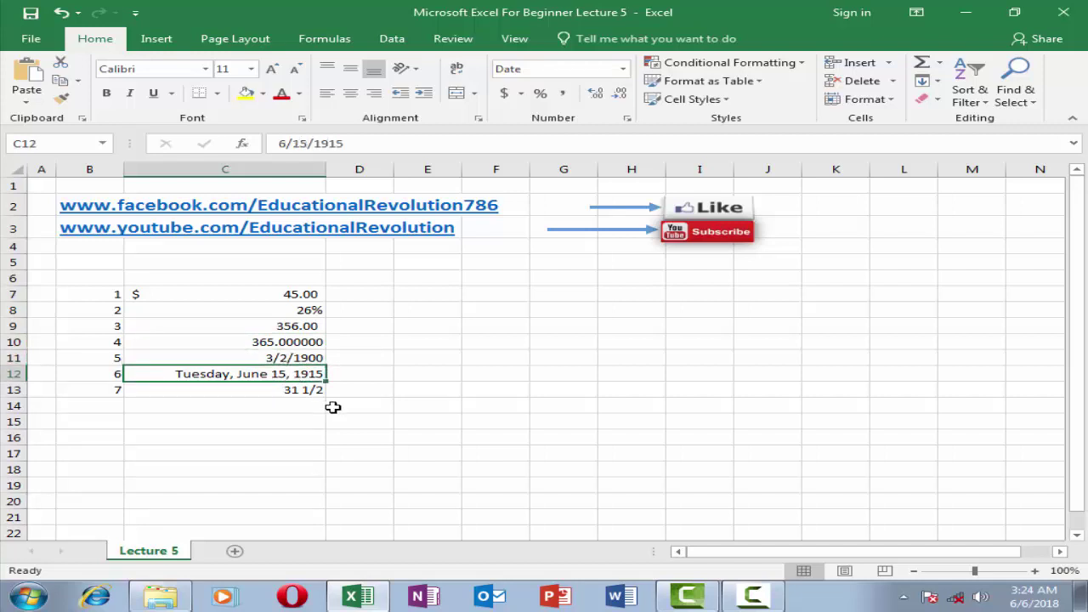
left_click(304, 392)
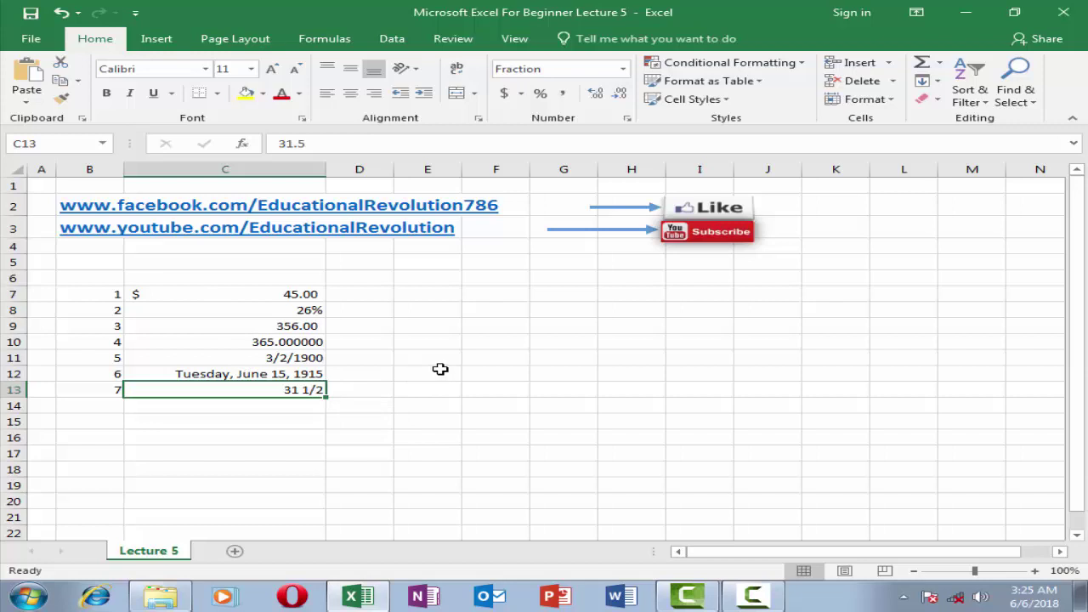
Replace the 26% in C8 with 45%, then check the values in C7 and C8.
key("Up")
key("Up")
key("Up")
key("Up")
key("Up")
type("45")
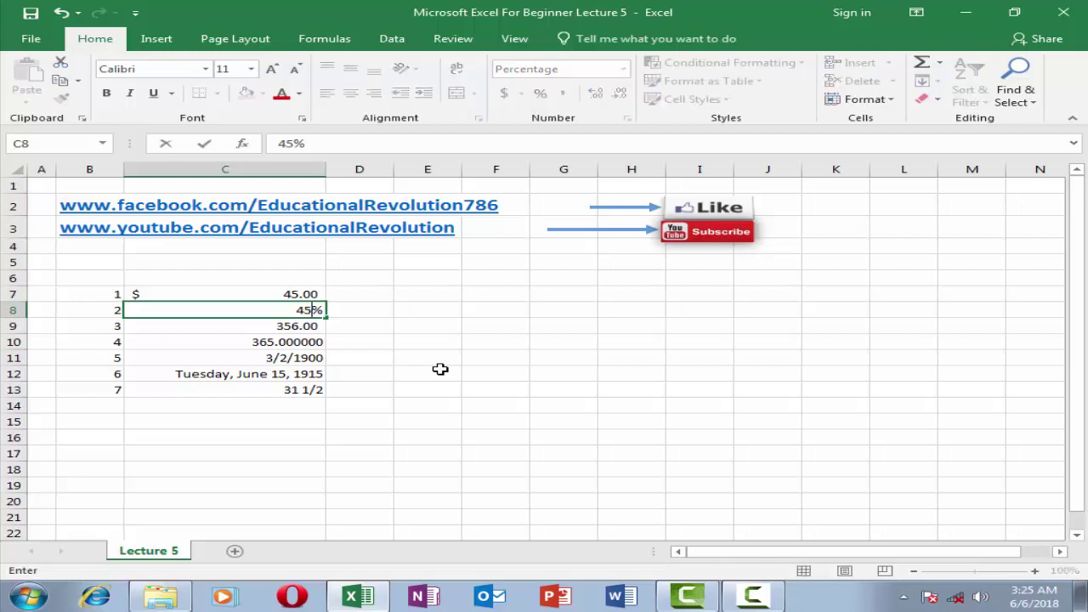
key("Return")
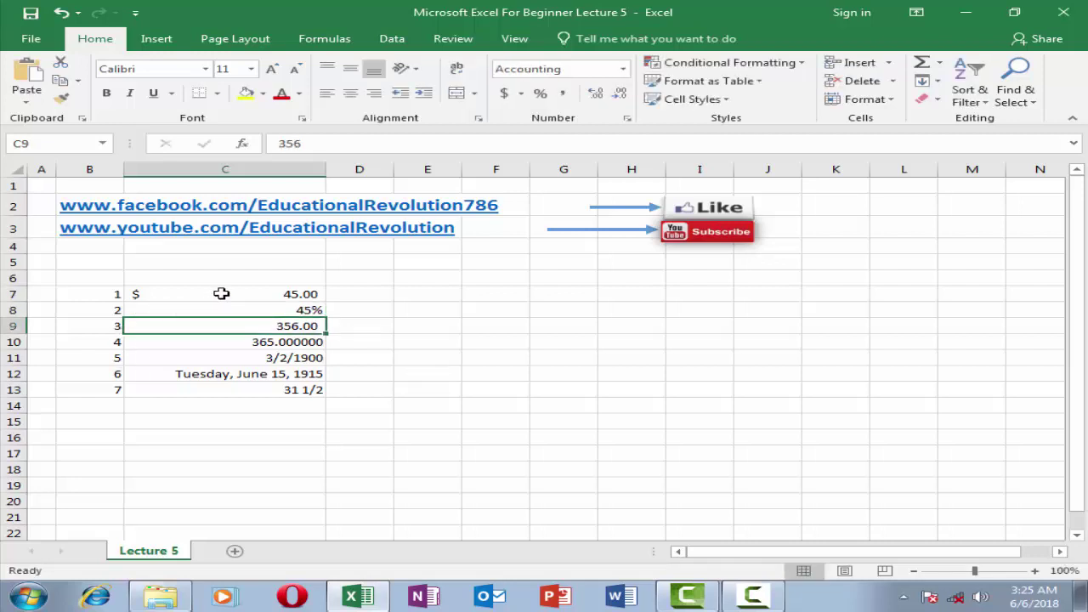
left_click(221, 293)
left_click(249, 311)
left_click(478, 410)
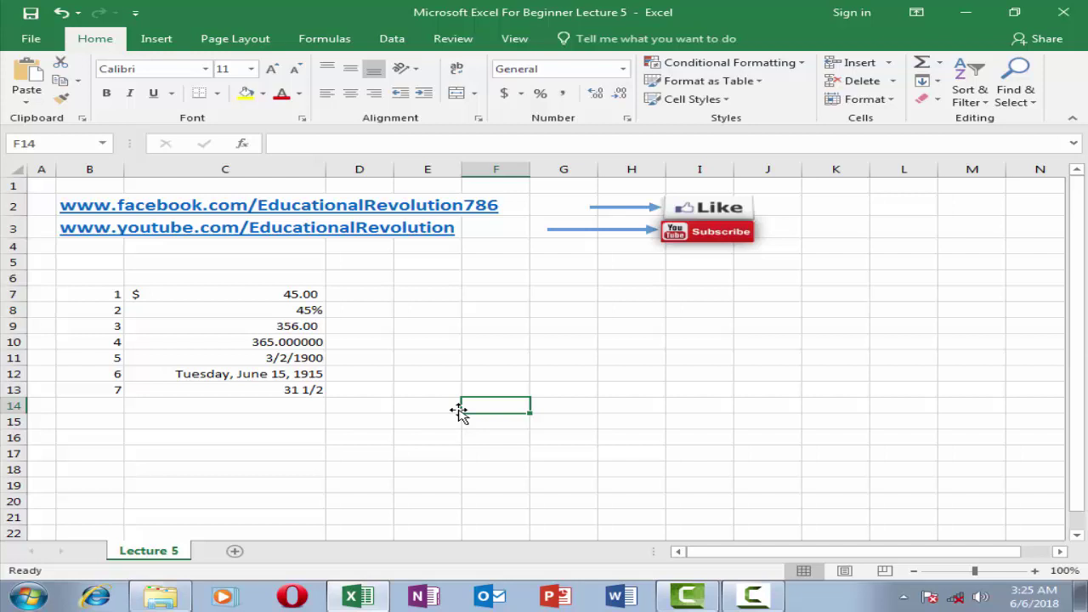
Review the Percentage, Accounting, Number, Date and Fraction formats in column C, then start typing 3/2/1900 in E11.
left_click(299, 313)
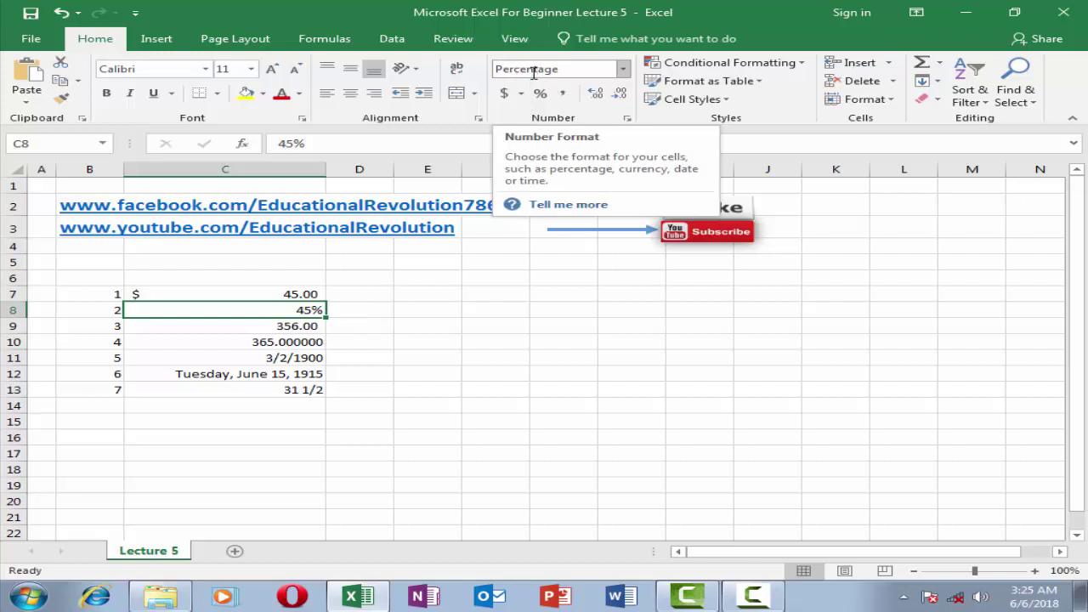
left_click(302, 293)
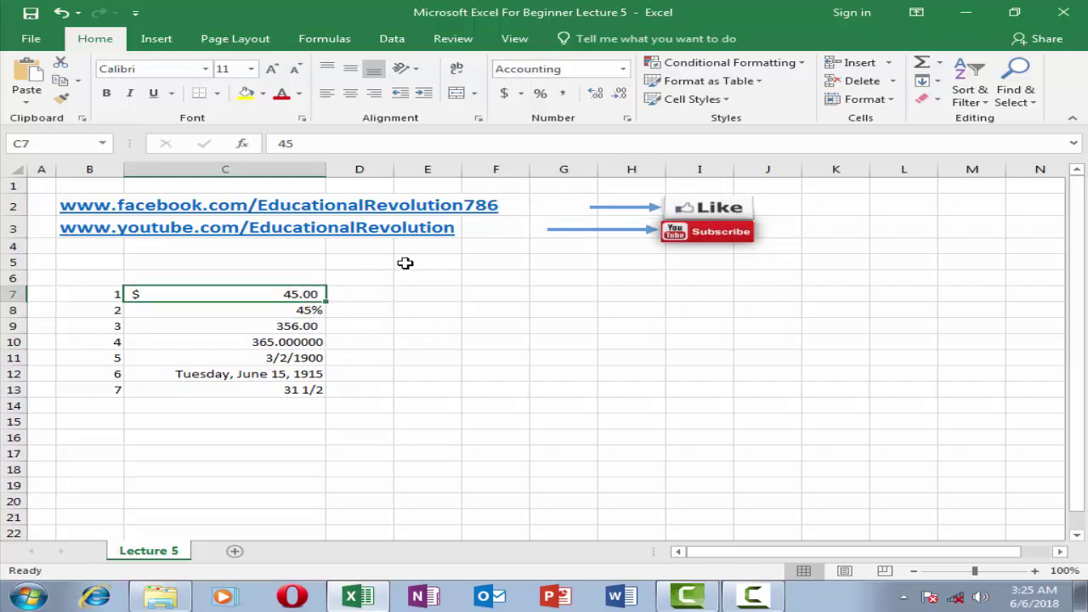
left_click(306, 339)
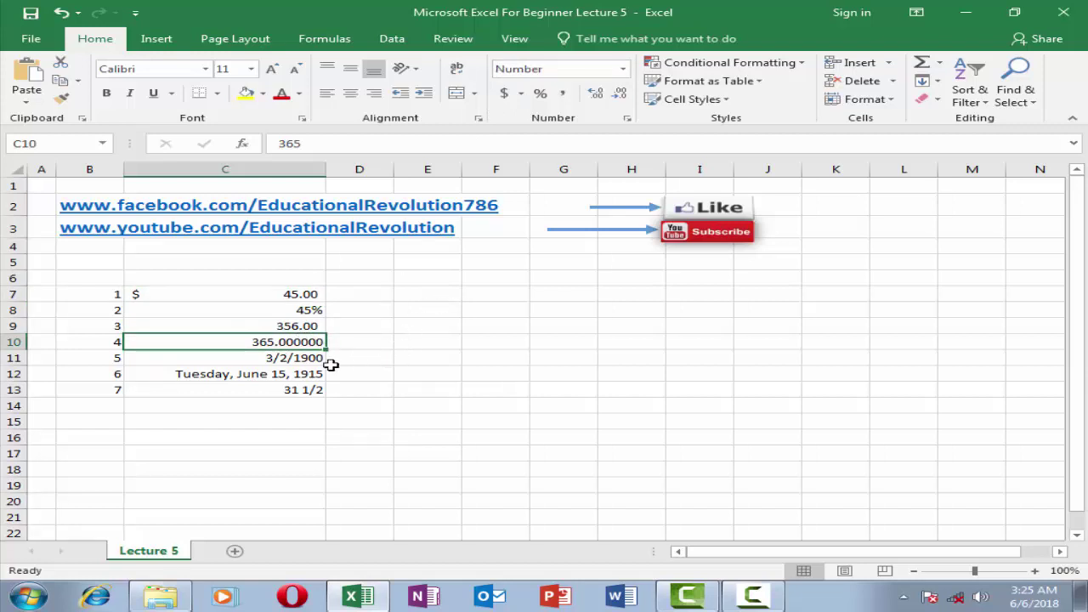
left_click(297, 359)
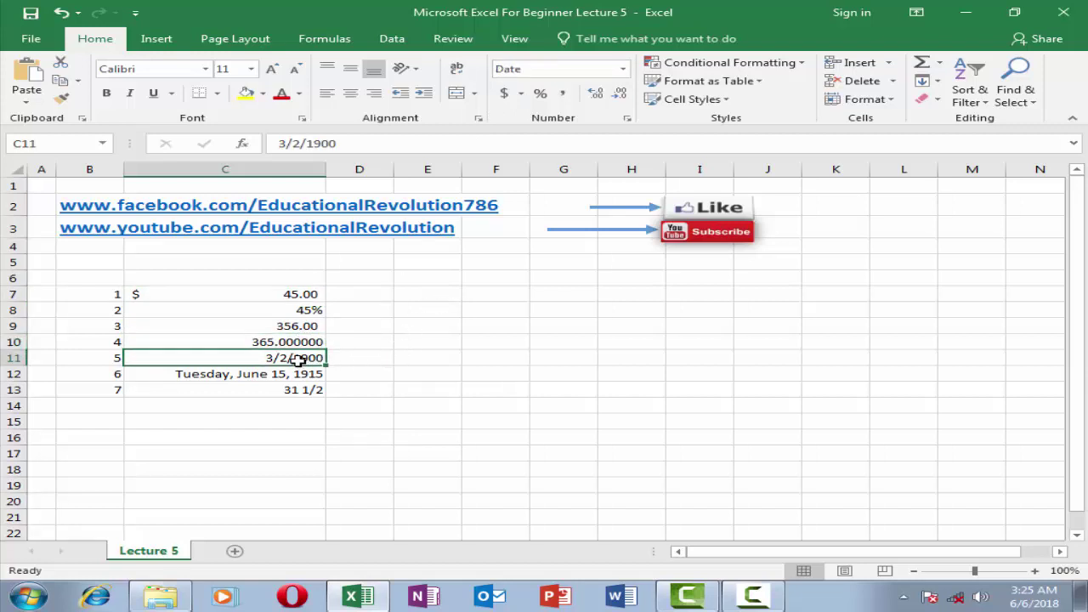
left_click(313, 390)
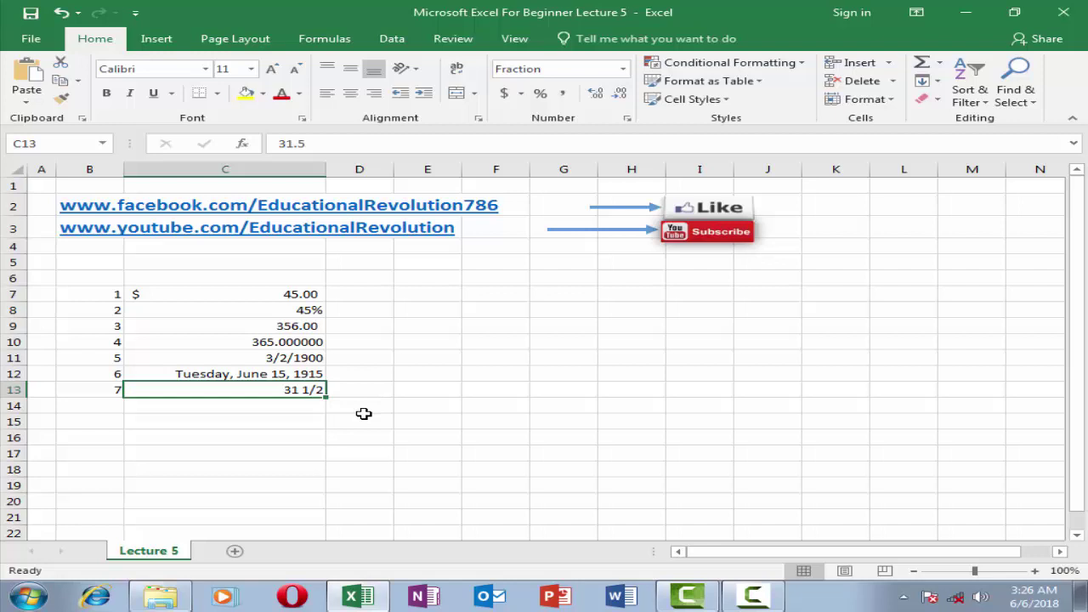
left_click(445, 358)
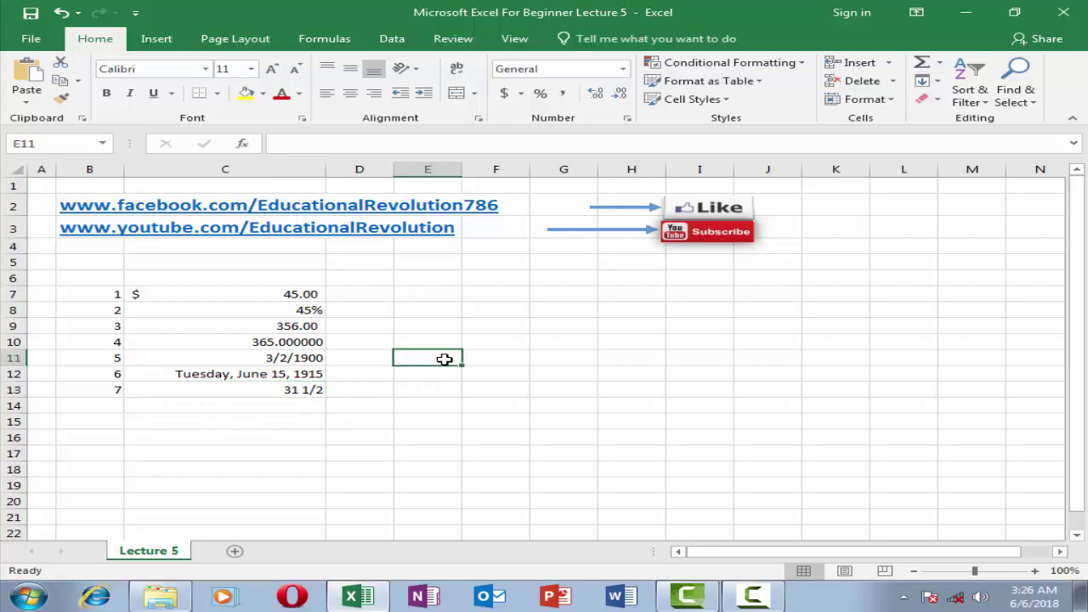
type("3/2/")
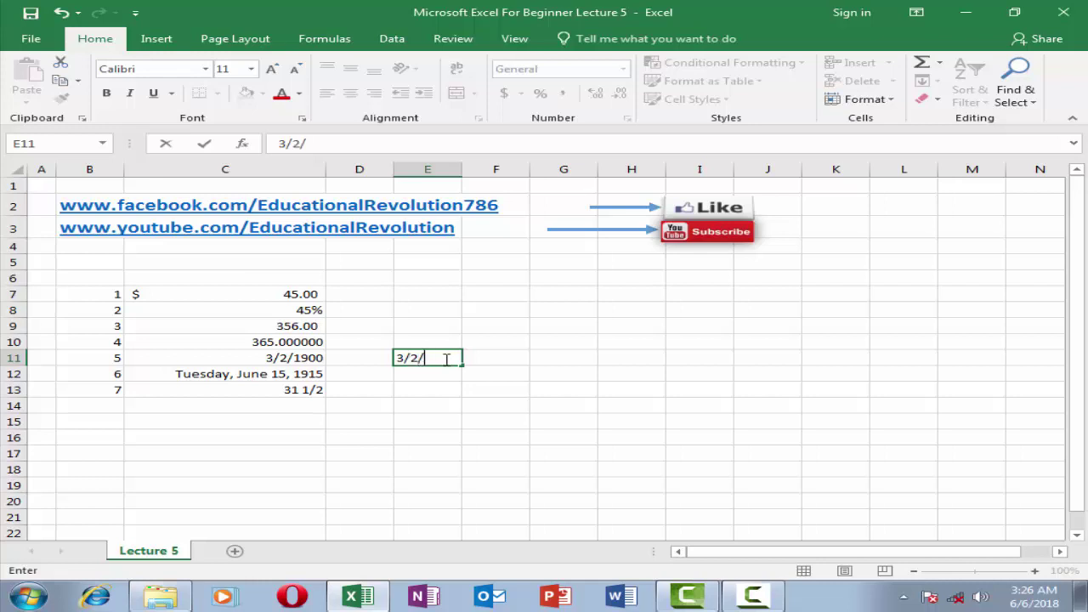
type("1900")
Confirm 3/2/1900 in E11 and check that it carries the Date format.
key("Return")
left_click(444, 359)
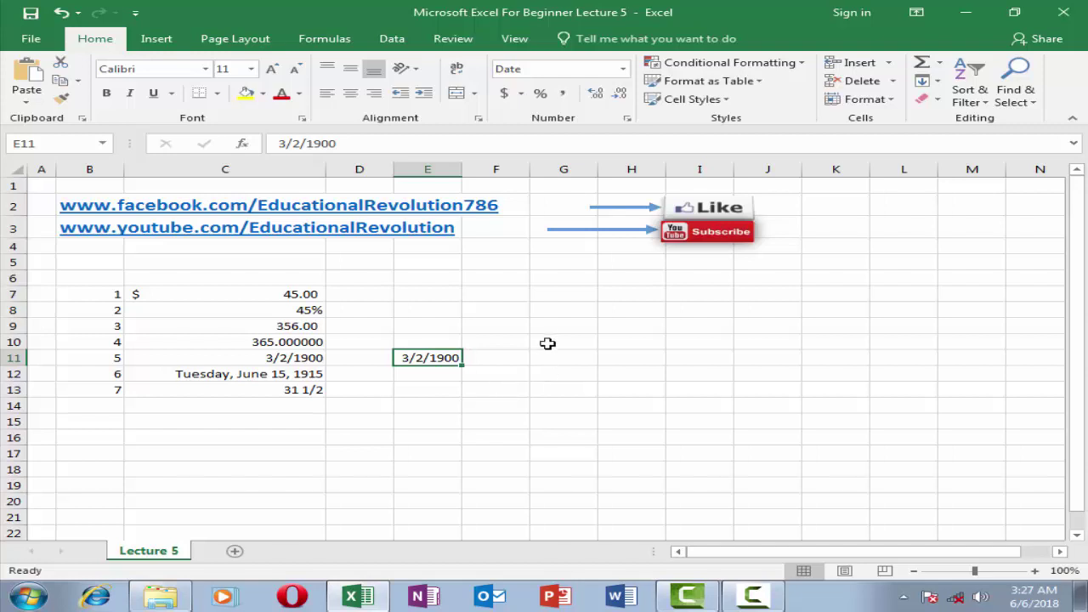
Enter 245 in G8, then replace it with 154284.
left_click(549, 310)
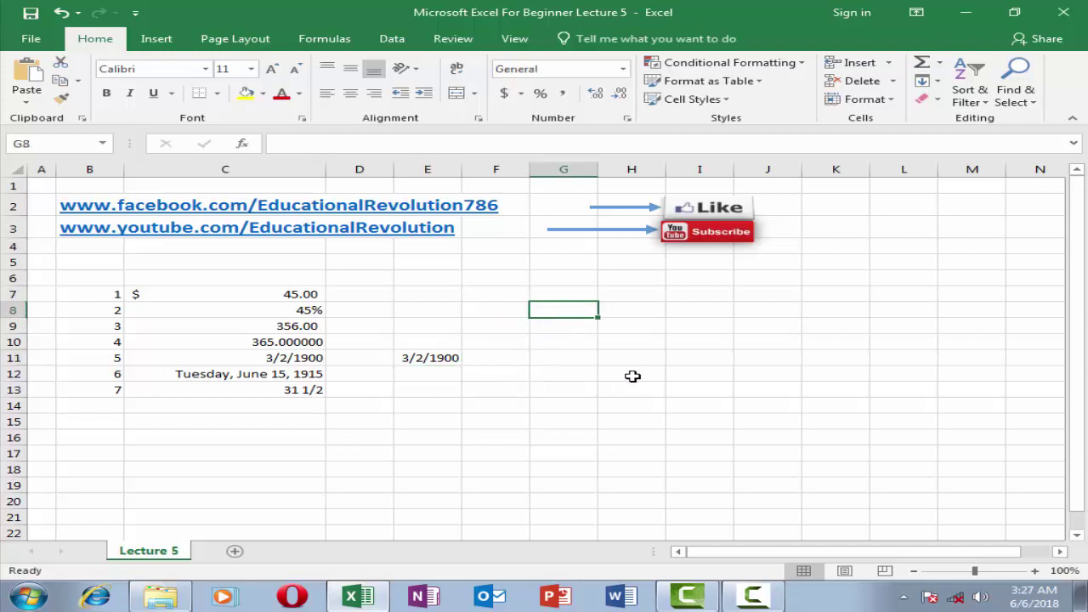
type("245")
key("Return")
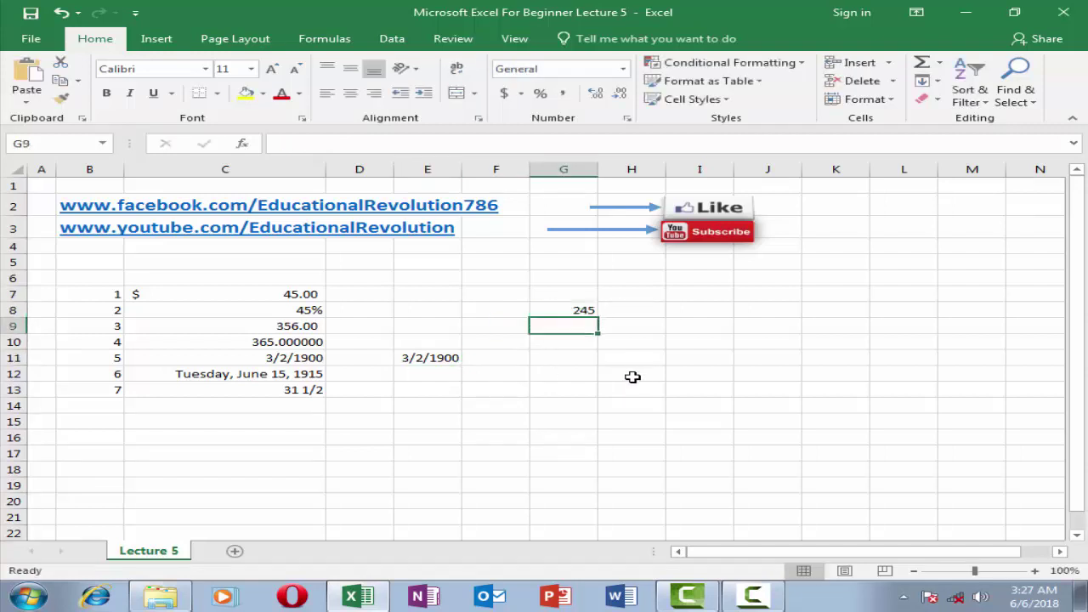
key("Up")
type("15428")
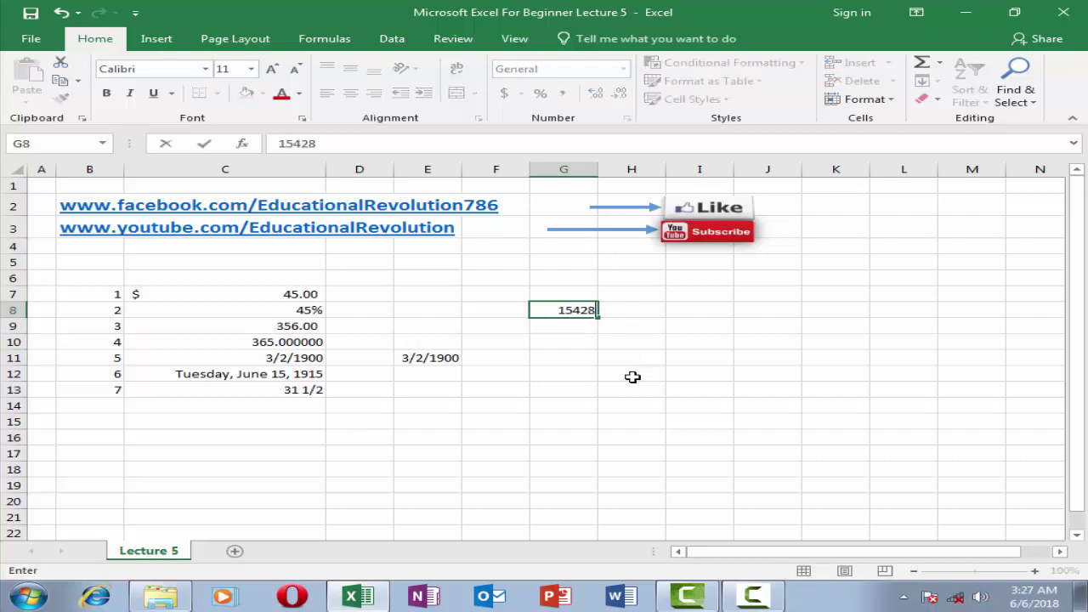
type("4")
key("Return")
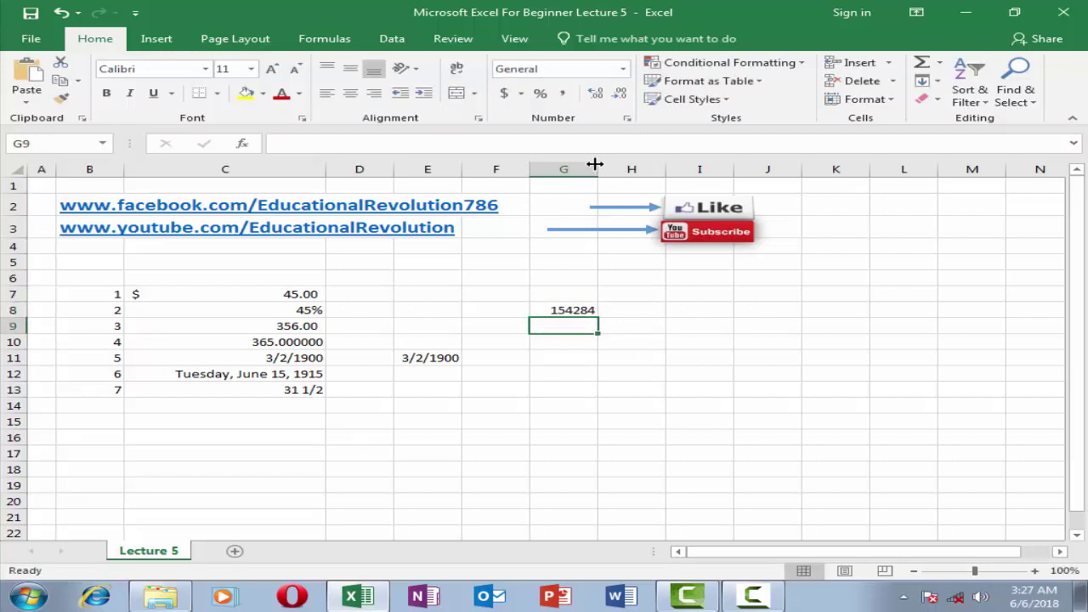
Widen column G to fit the number and reselect G8.
left_click_drag(598, 169, 646, 169)
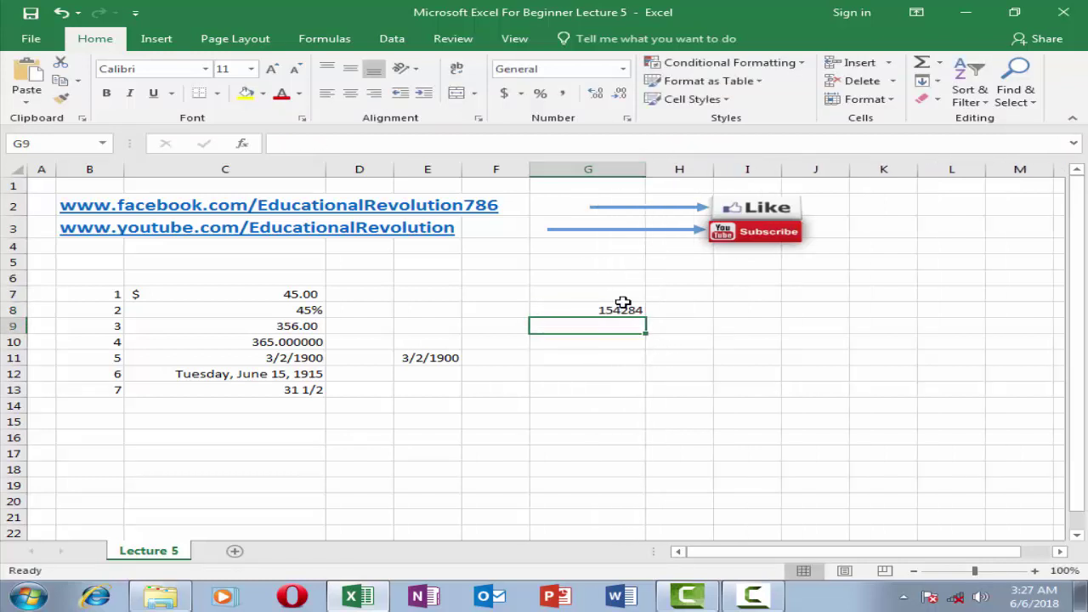
left_click(624, 303)
left_click(627, 372)
left_click(615, 311)
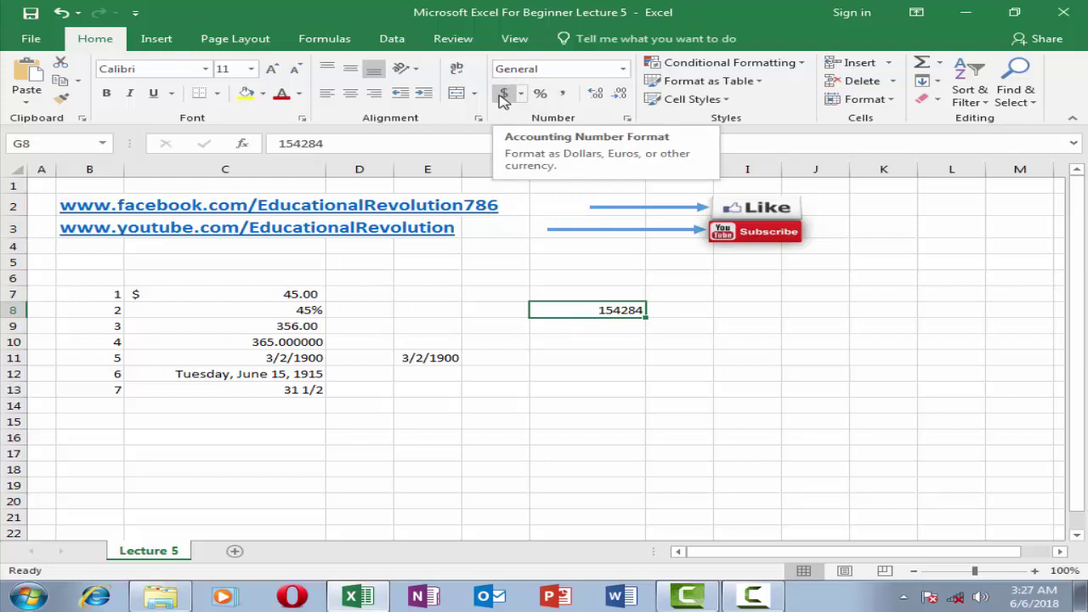
Format G8 in dollar, pound, yuan and Swiss franc accounting formats, ending with Percent Style.
left_click(504, 95)
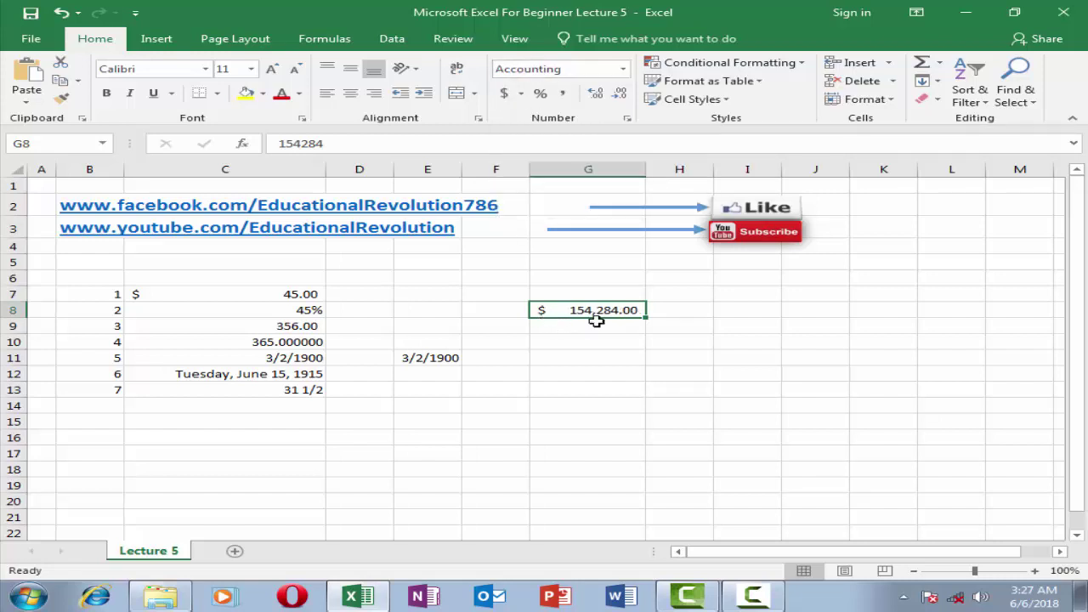
left_click(521, 93)
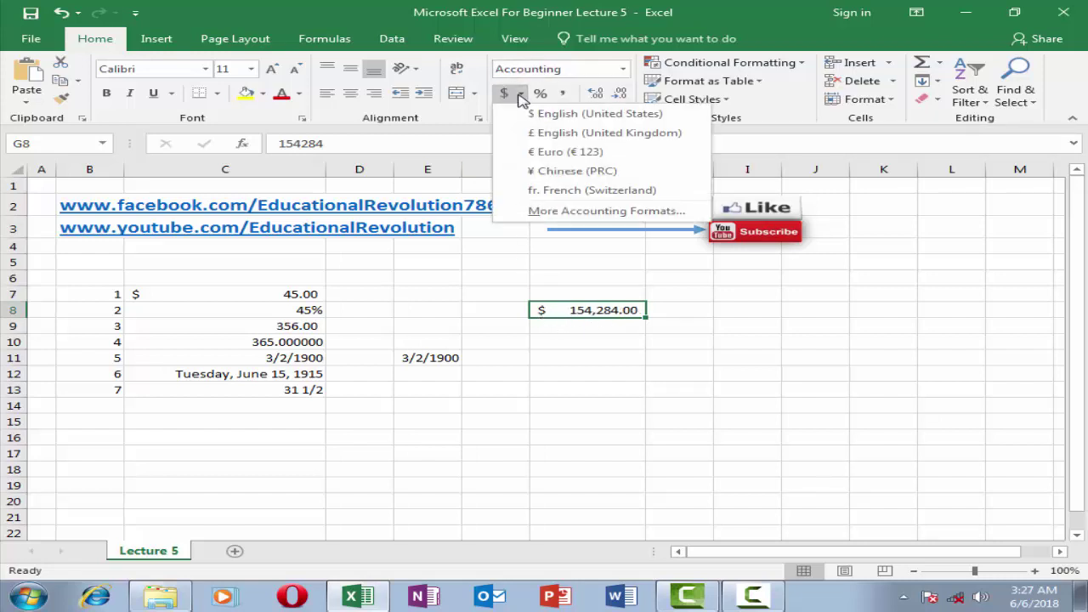
left_click(546, 134)
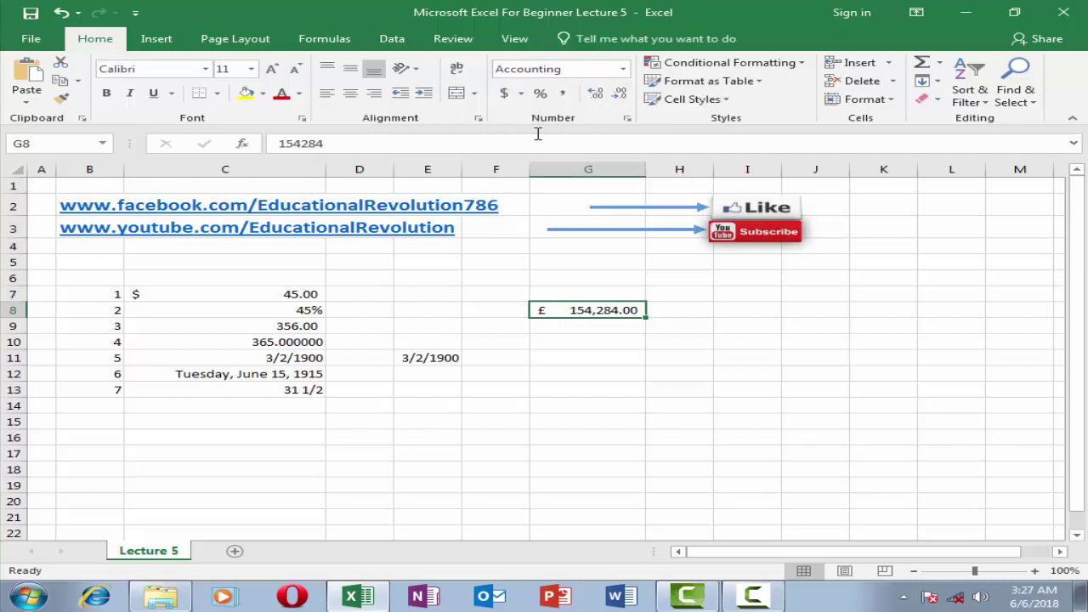
left_click(521, 93)
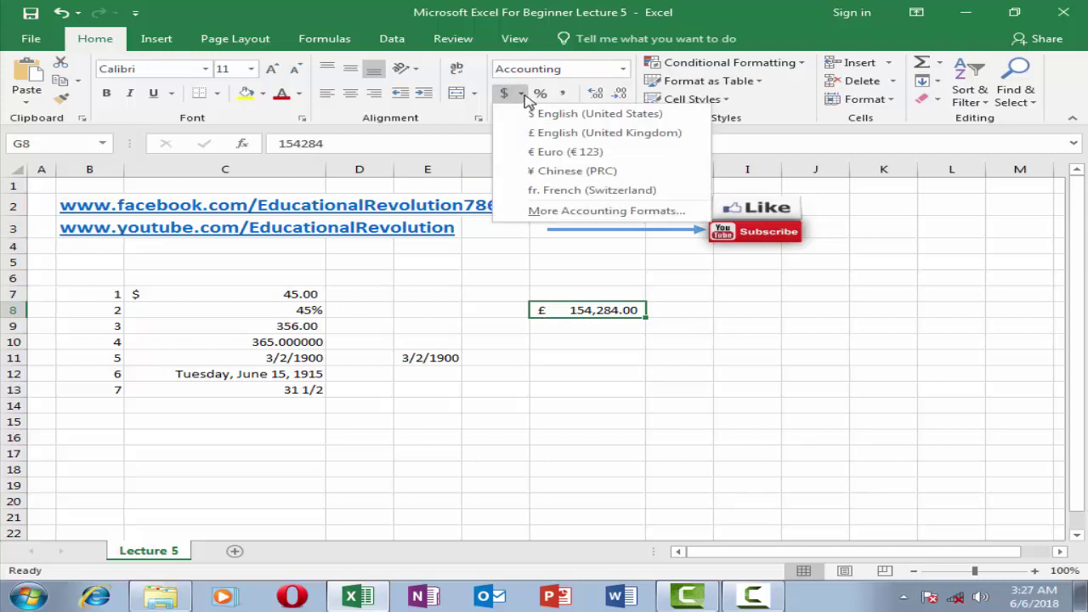
left_click(547, 173)
left_click(521, 93)
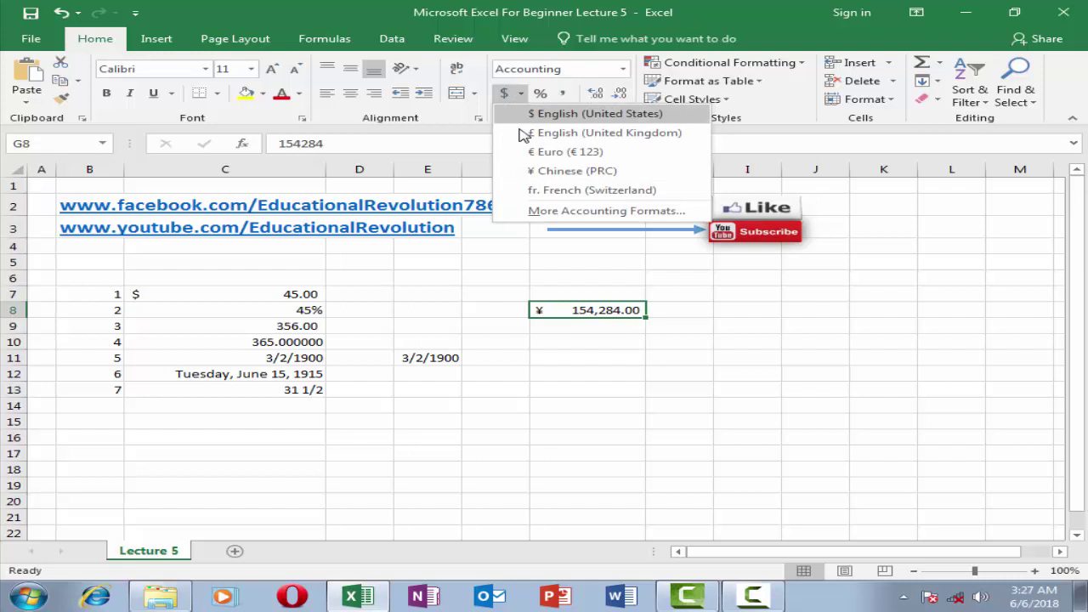
left_click(552, 190)
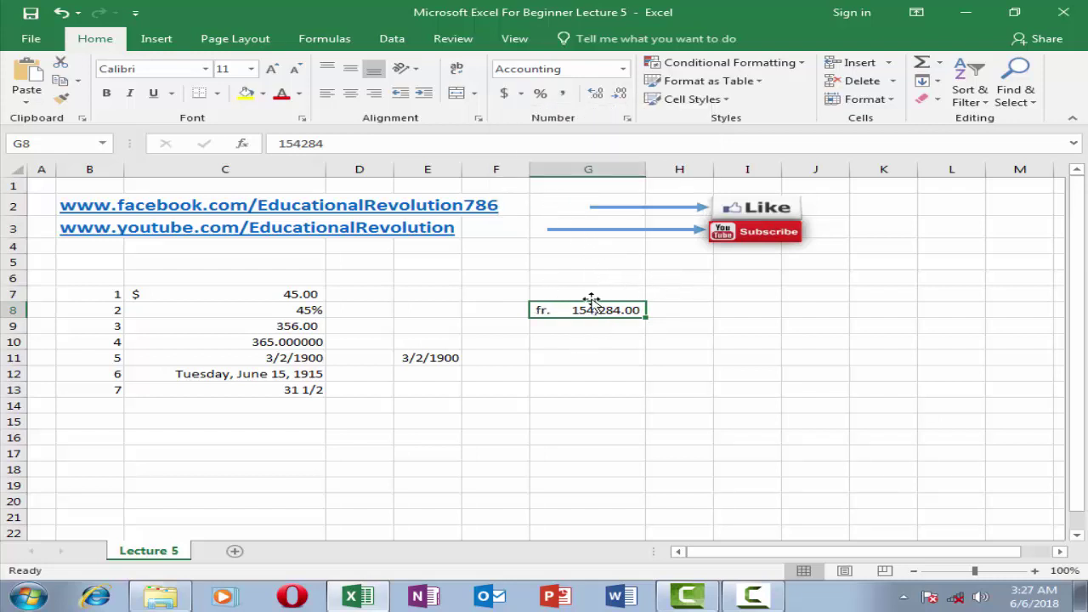
left_click(540, 95)
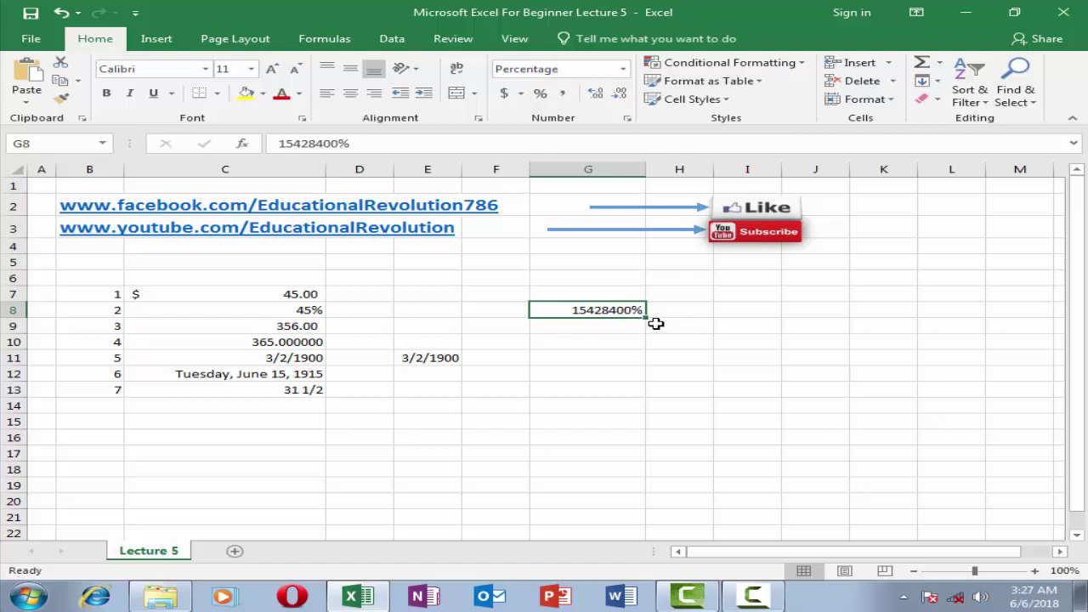
Apply Comma Style to G8, add four decimal places, then remove four to show 154,284.00.
left_click(565, 94)
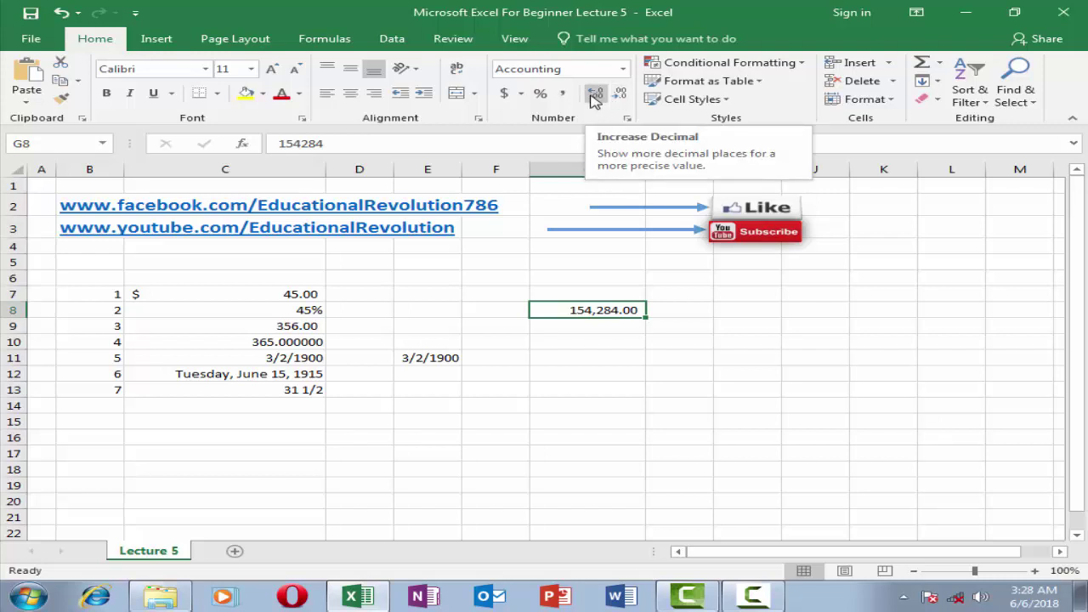
left_click(594, 95)
left_click(594, 95)
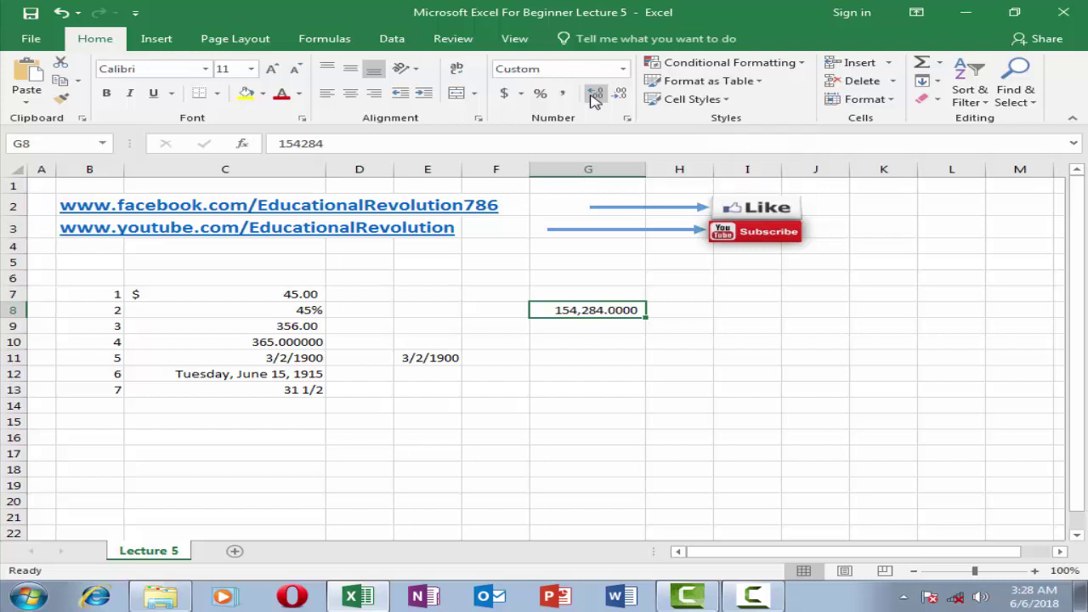
left_click(594, 95)
left_click(594, 95)
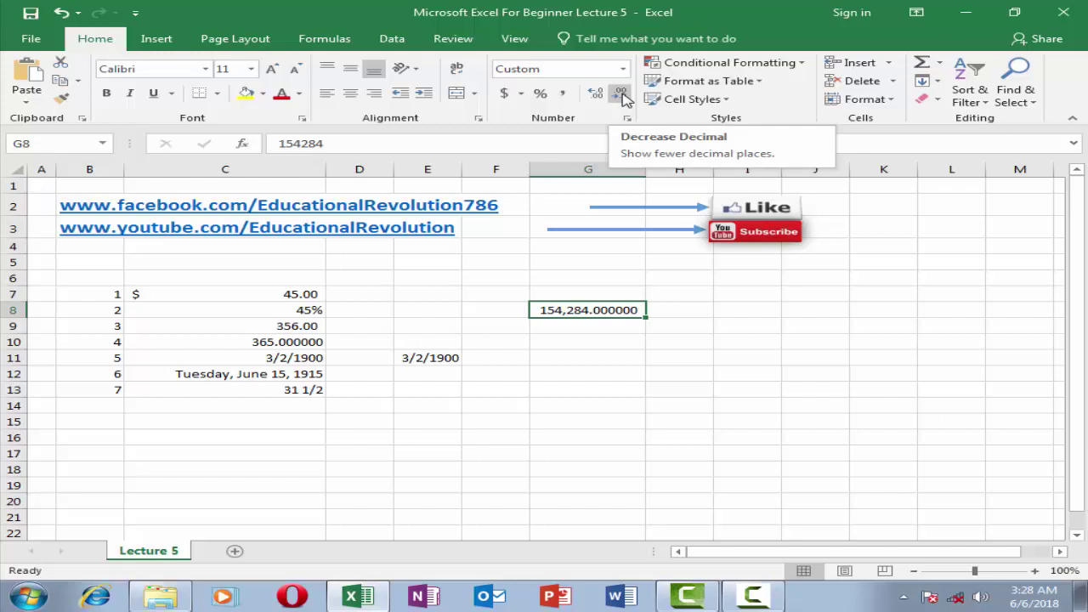
left_click(621, 94)
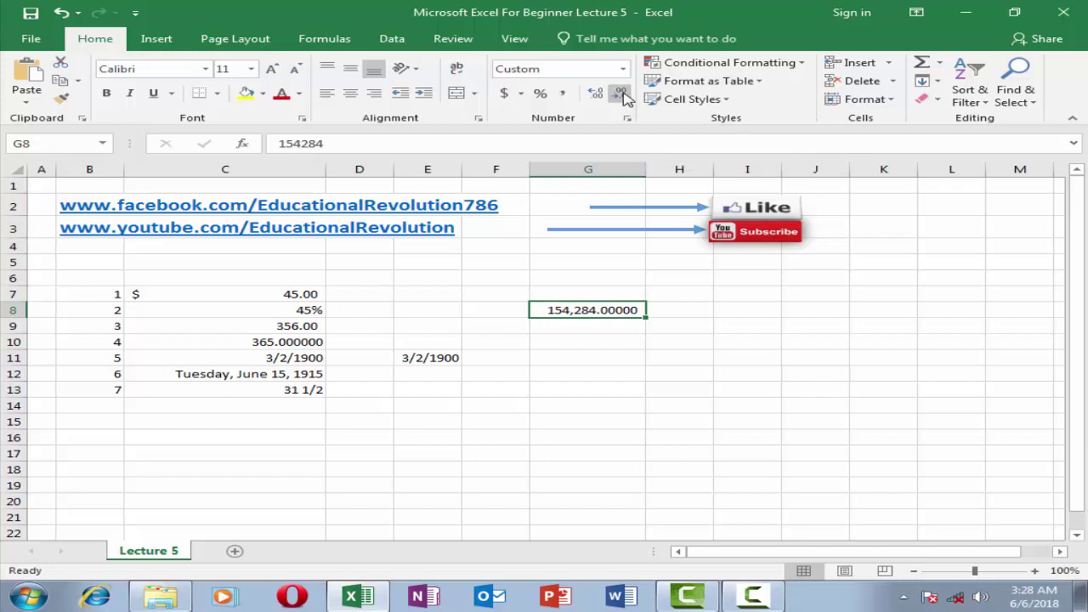
left_click(621, 94)
left_click(622, 94)
left_click(621, 94)
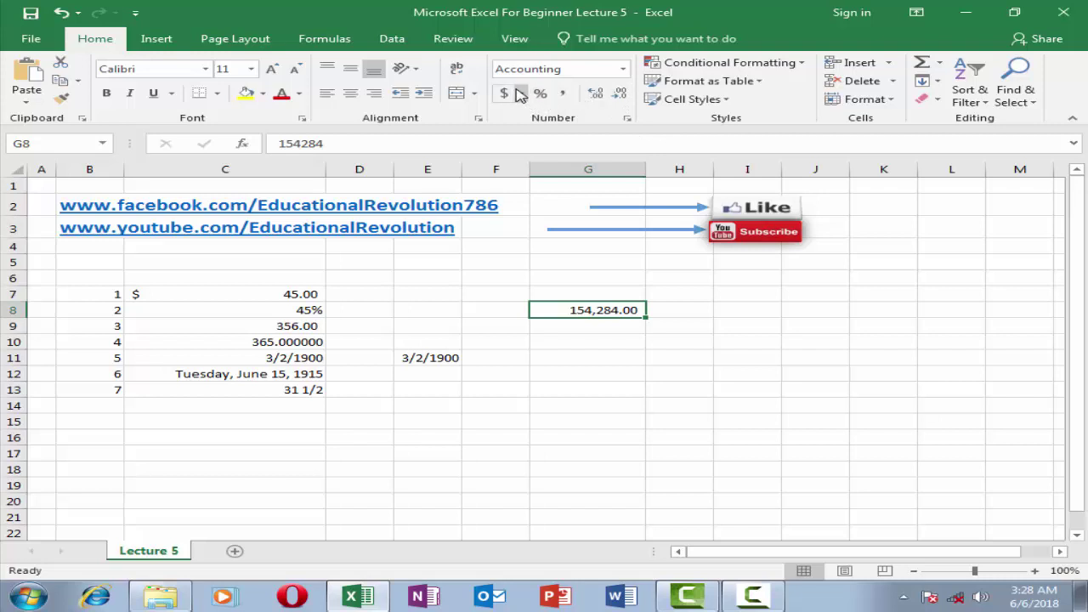
Show G8 as a Long Date, widen column G, then switch it to Short Date 5/31/2322.
left_click(624, 69)
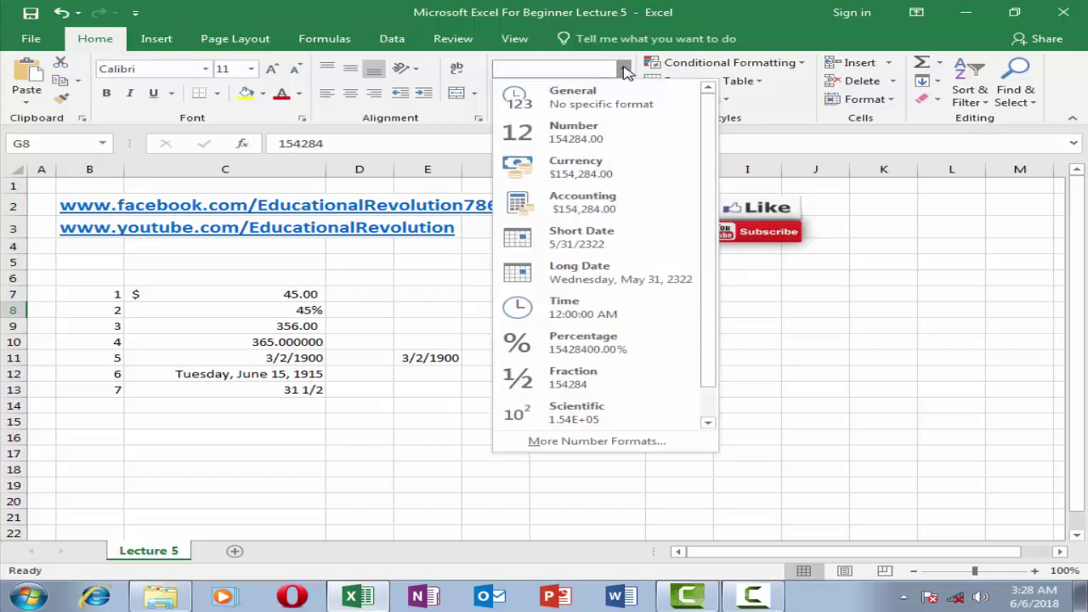
left_click(593, 281)
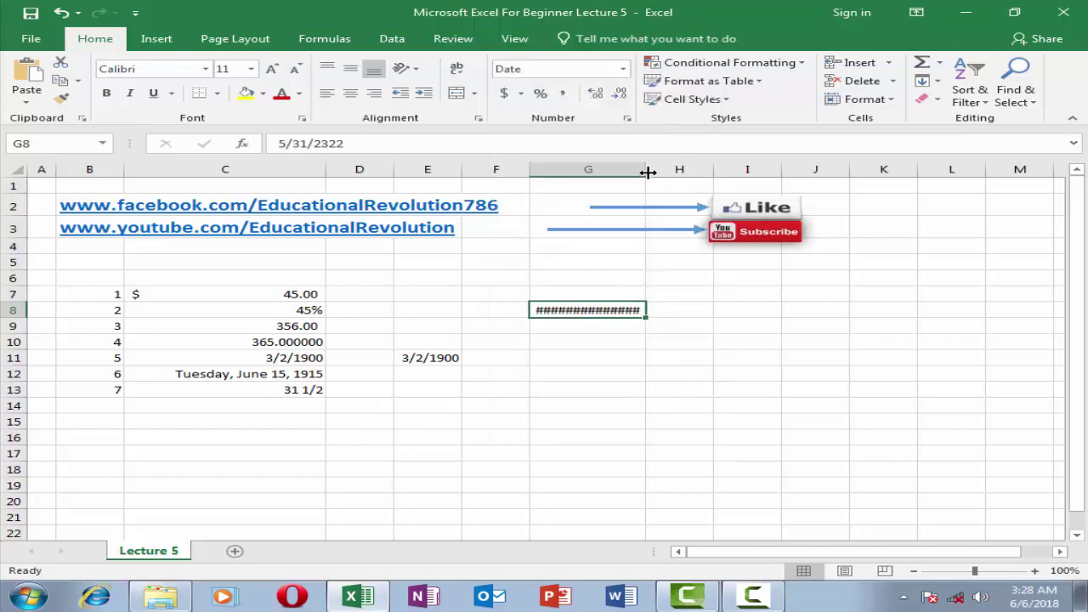
left_click_drag(648, 173, 707, 172)
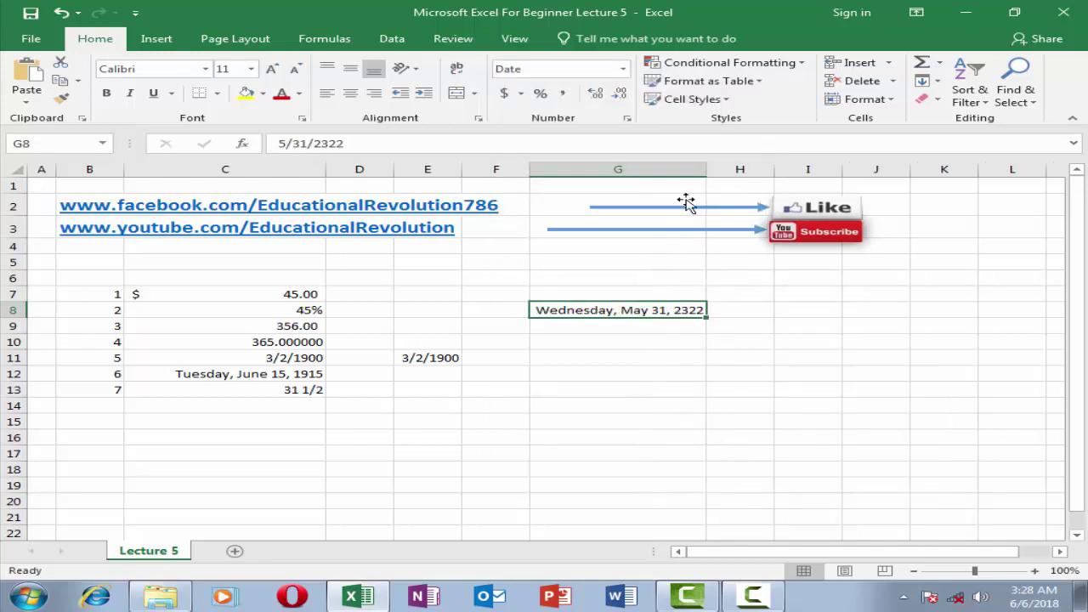
left_click(623, 68)
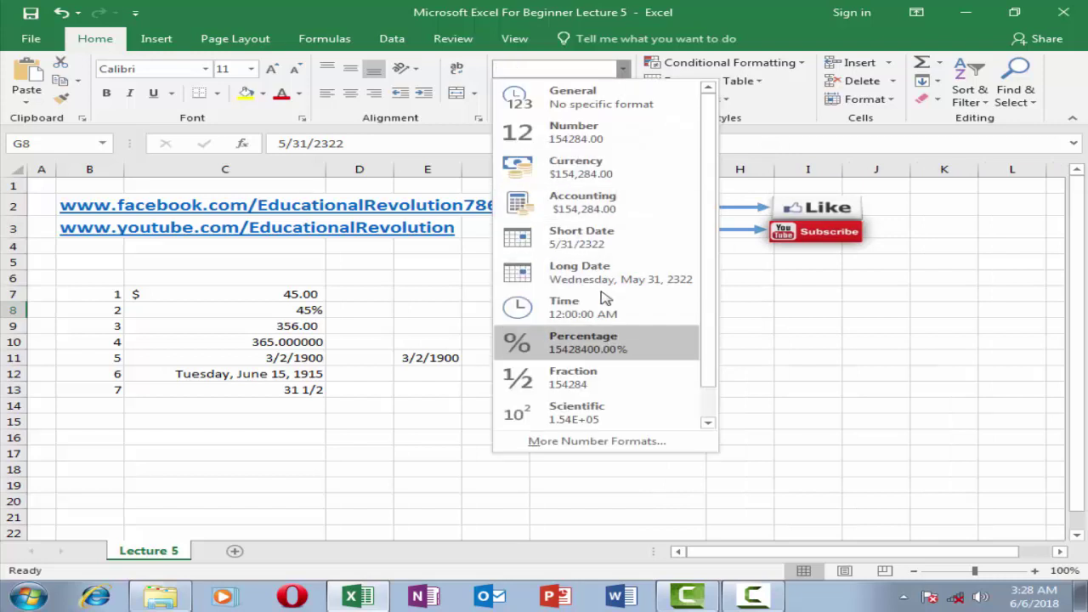
left_click(593, 241)
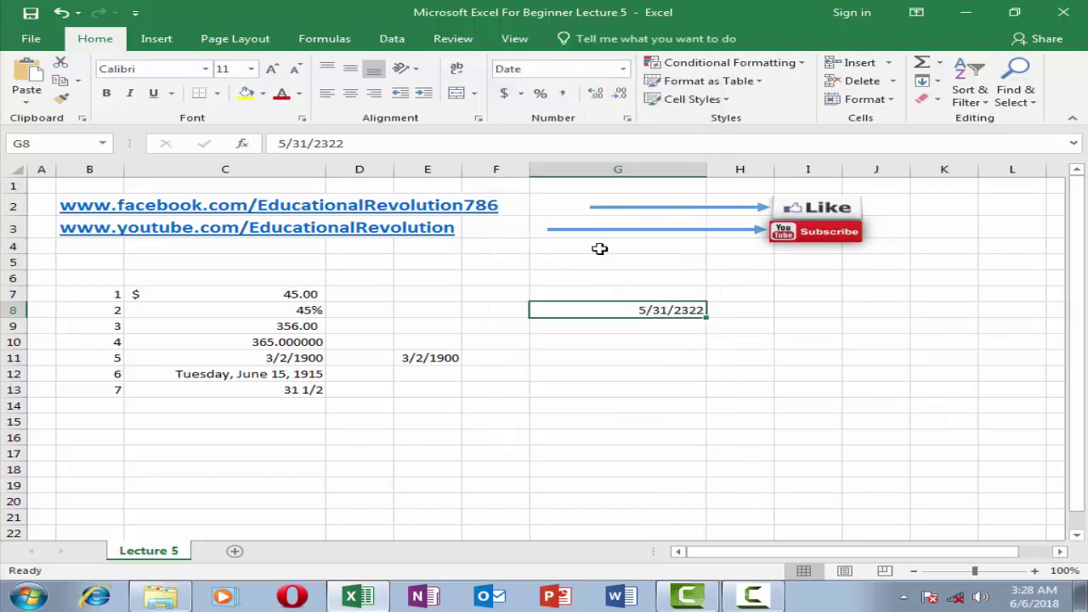